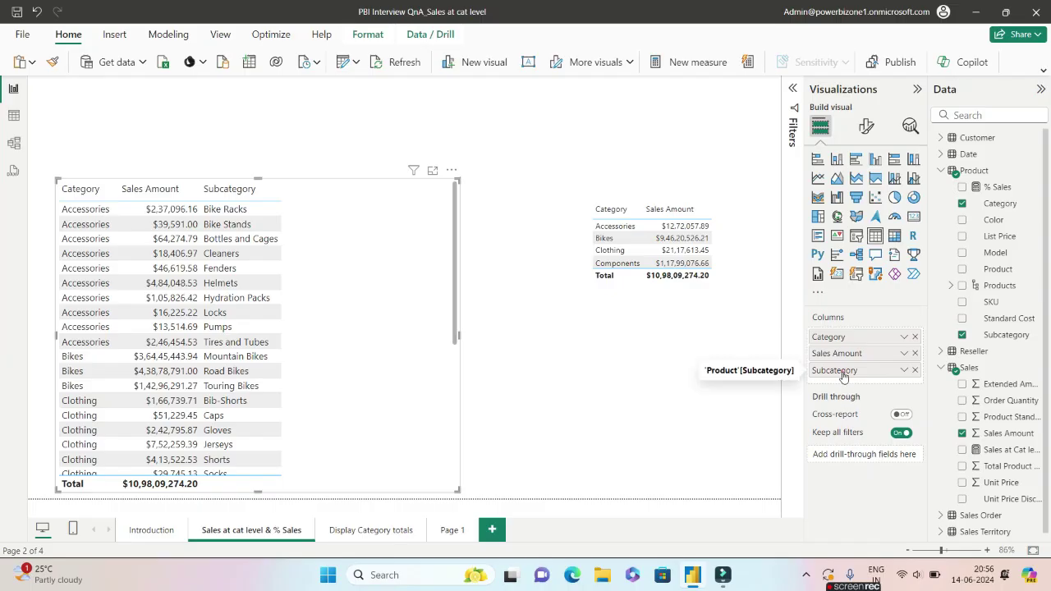
# Step: Move Subcategory ahead of Sales Amount in the table's columns, then select the category sales table
pyautogui.moveTo(845, 373); pyautogui.dragTo(837, 350)
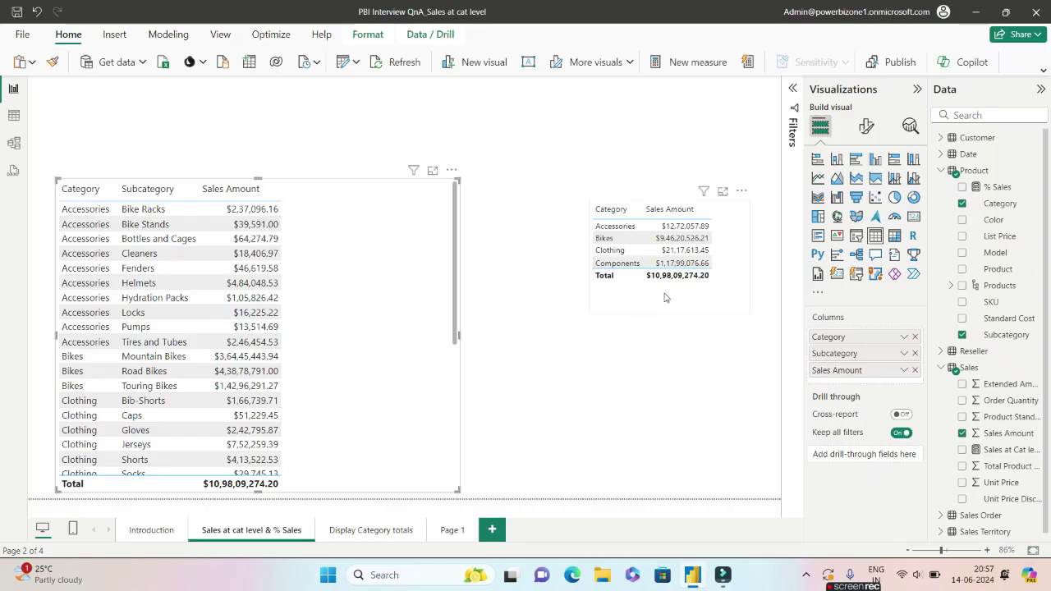
pyautogui.click(663, 295)
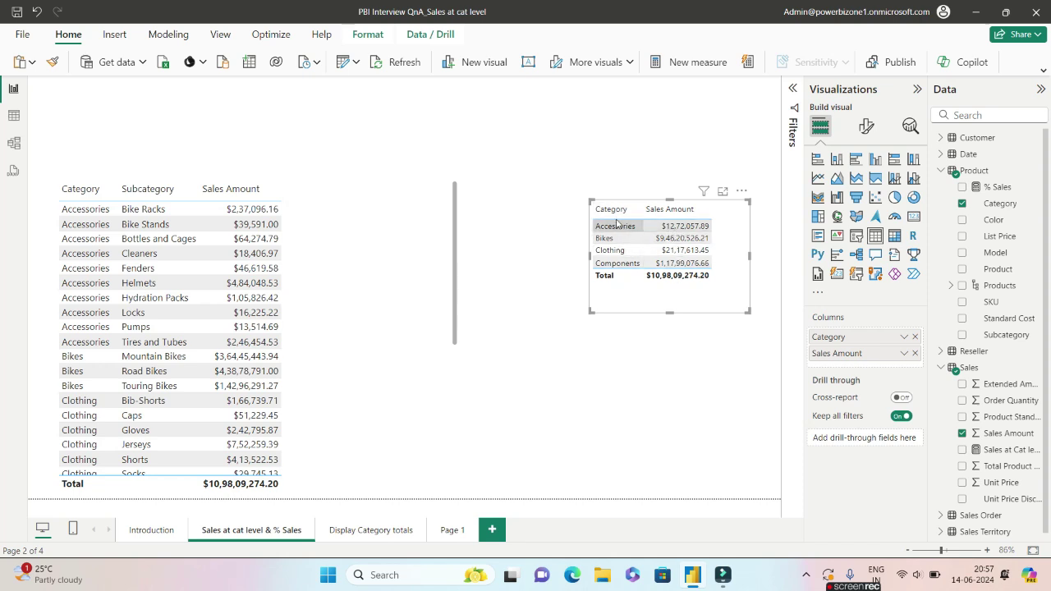
# Step: Select the subcategory sales table on the left
pyautogui.click(390, 261)
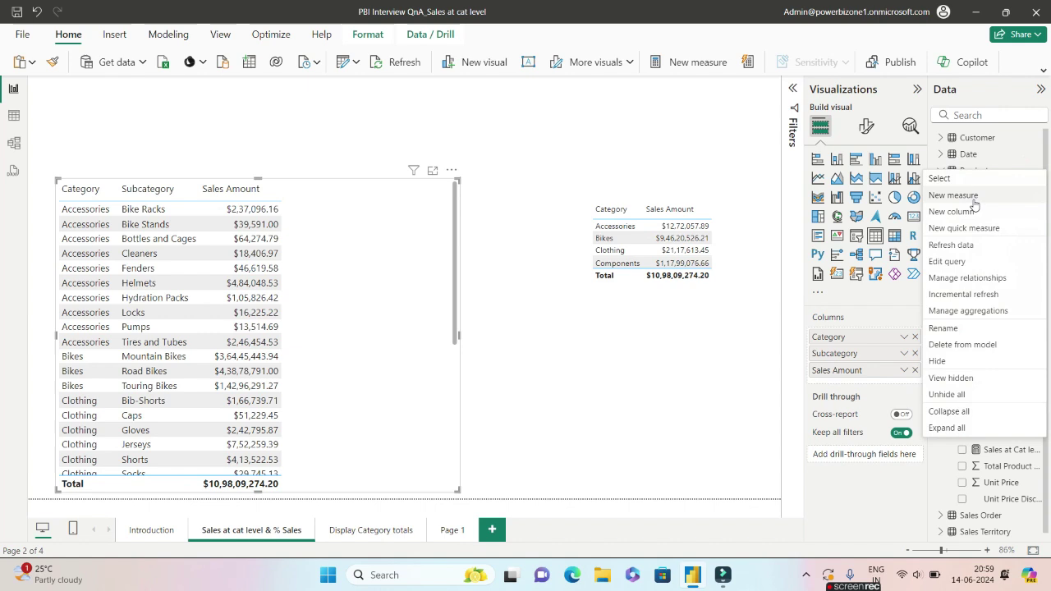
# Step: Create measure Sales at Category Level = CALCULATE(SUM(Sales[Sales Amount]),ALL('Product'[Subcategory]))
pyautogui.click(957, 194)
pyautogui.write('Sales at Category Level=')
pyautogui.hotkey('shift', 'Return')
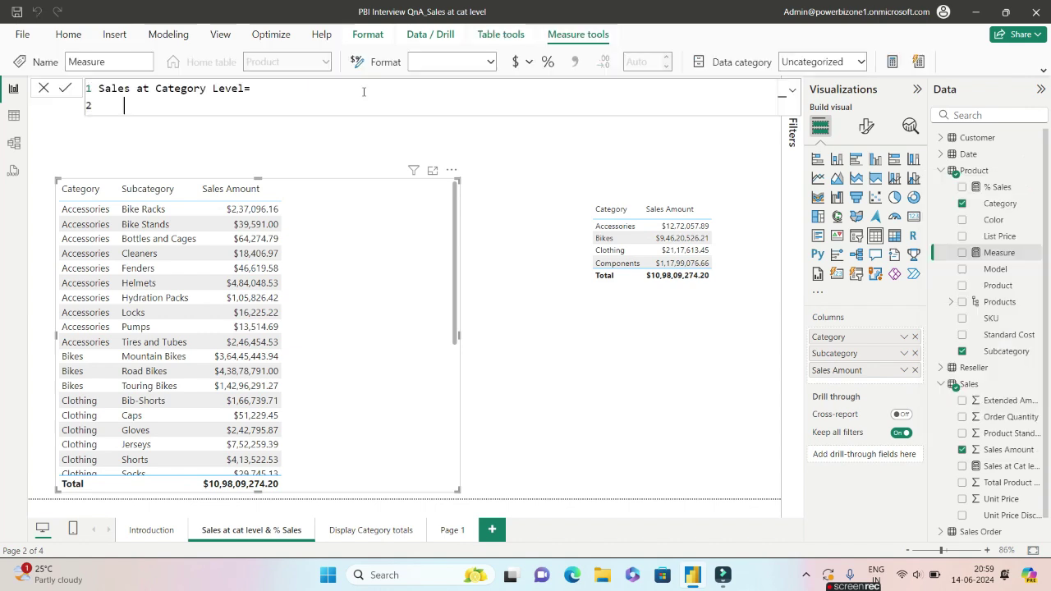
pyautogui.write('Ca')
pyautogui.press('Tab')
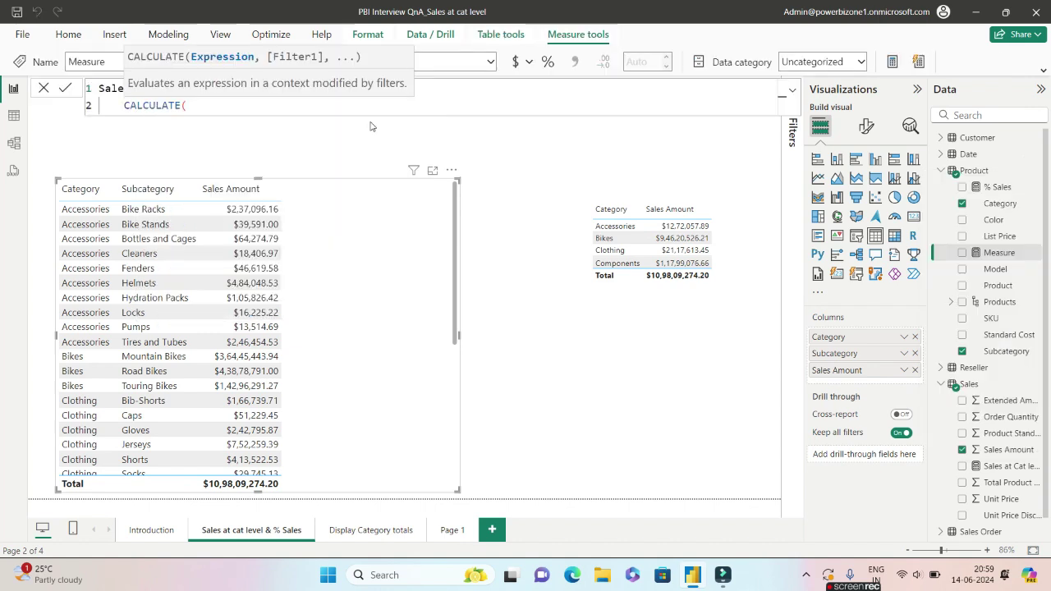
pyautogui.write('su')
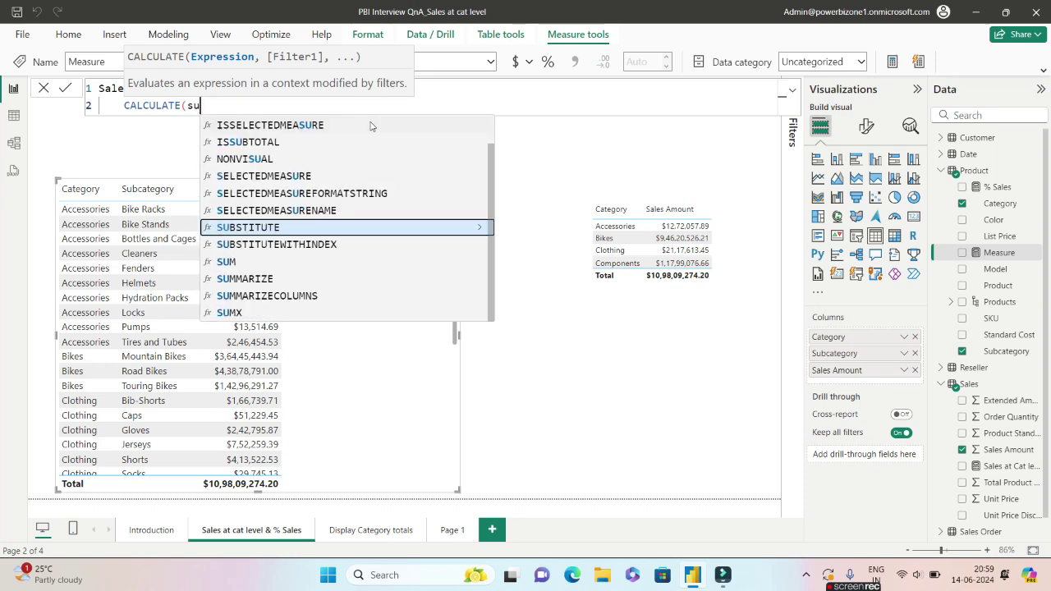
pyautogui.write('m(Sales[Sales Amount]')
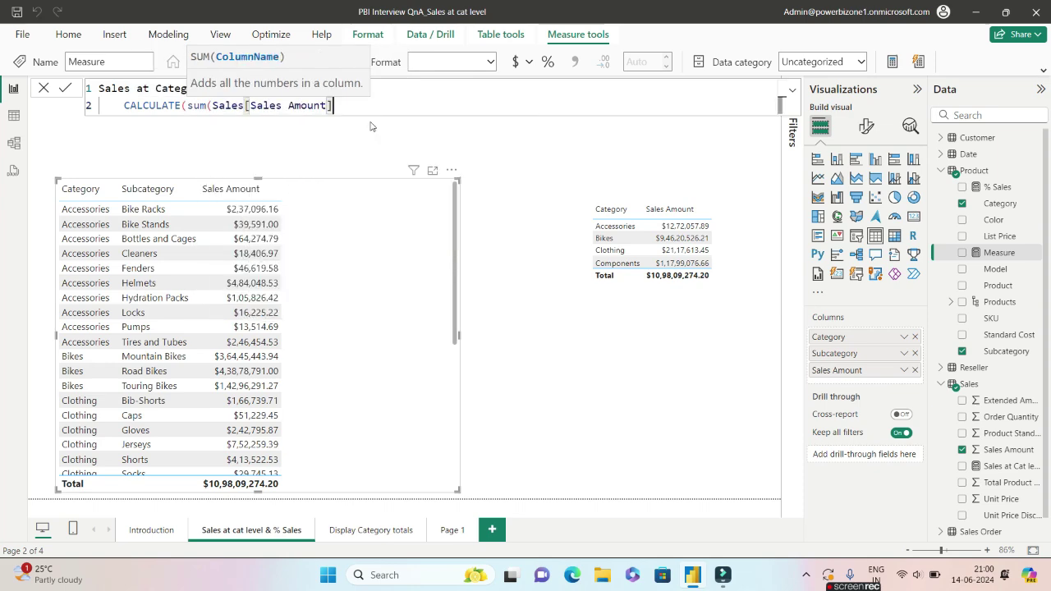
pyautogui.write('),')
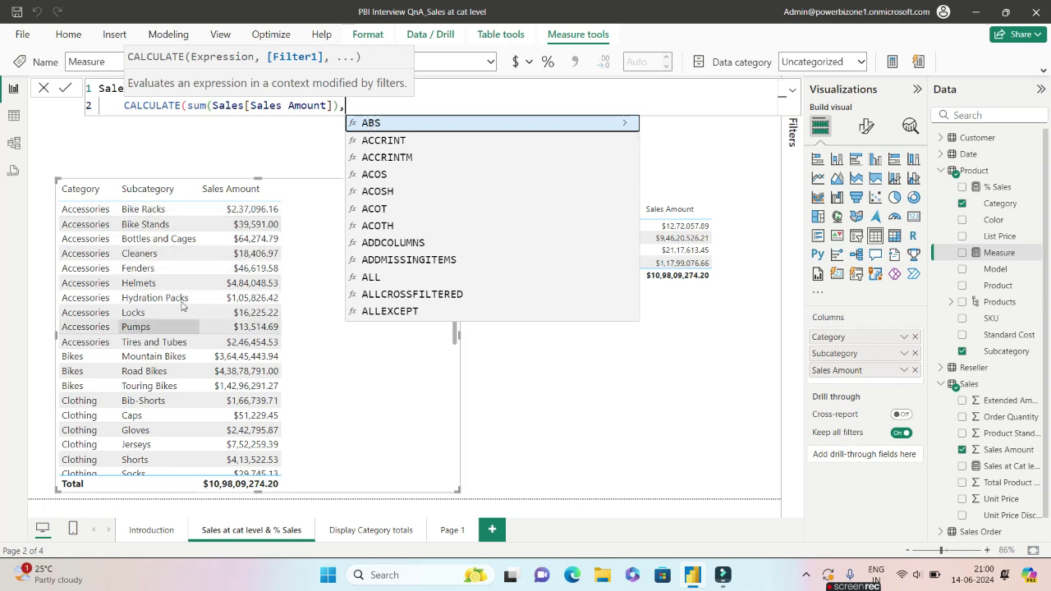
pyautogui.write('ALL()')
pyautogui.press('Left')
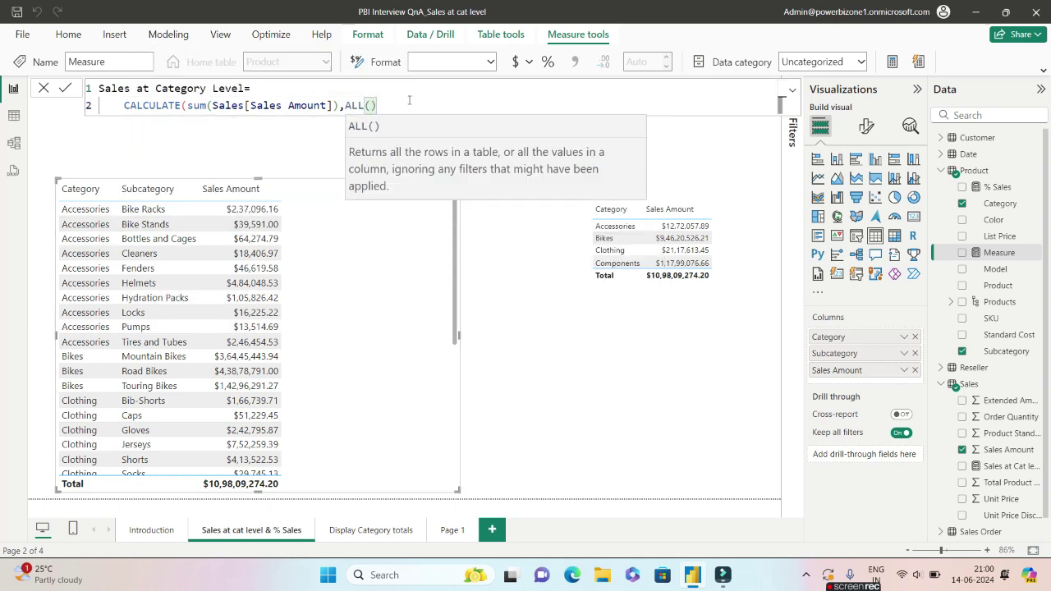
pyautogui.write('Sub')
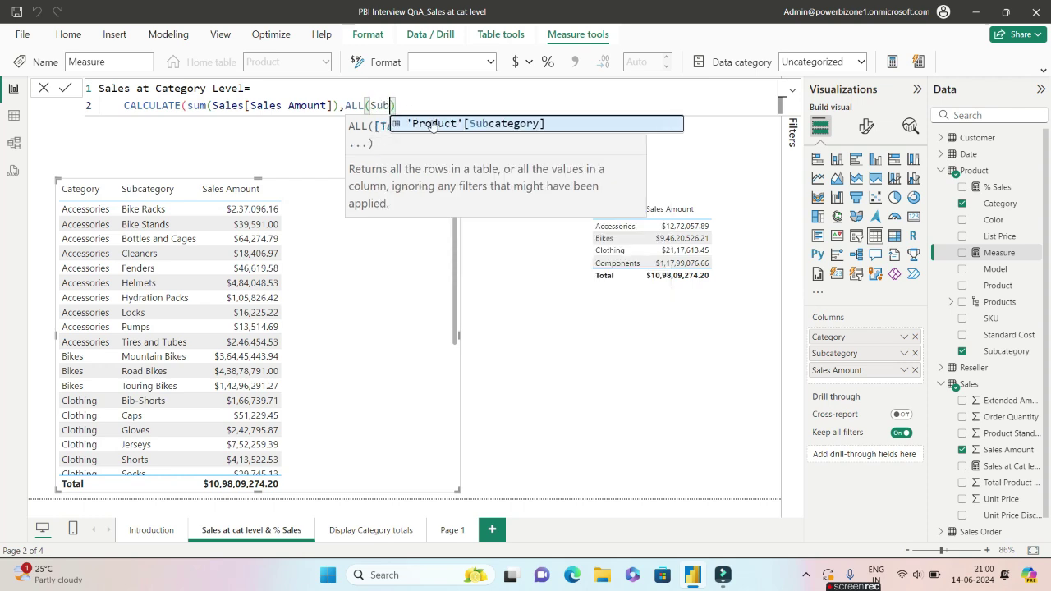
pyautogui.click(433, 123)
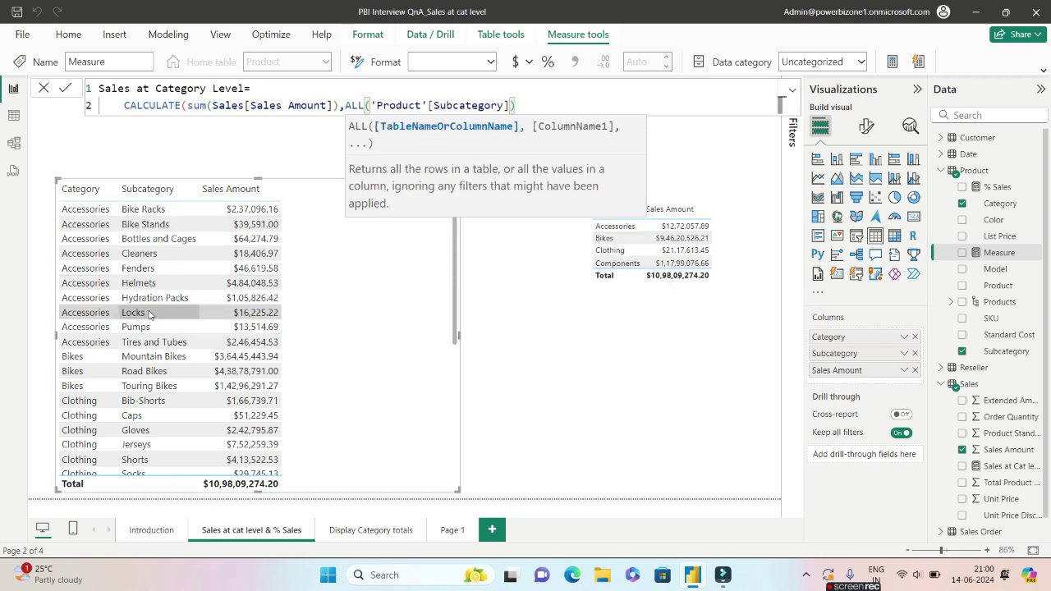
pyautogui.write(')')
pyautogui.click(528, 384)
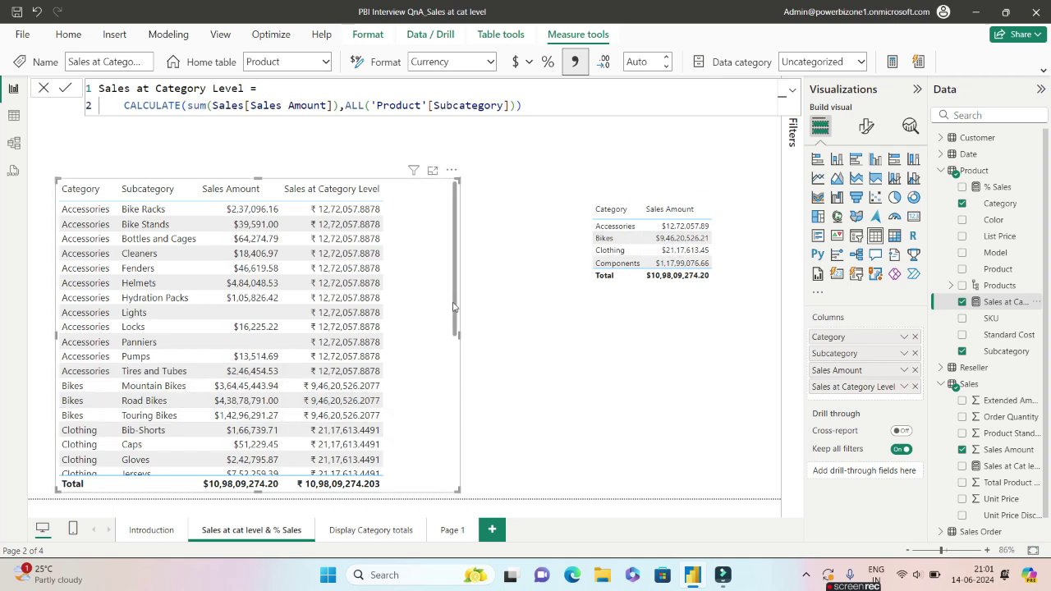
pyautogui.moveTo(453, 306); pyautogui.dragTo(453, 335)
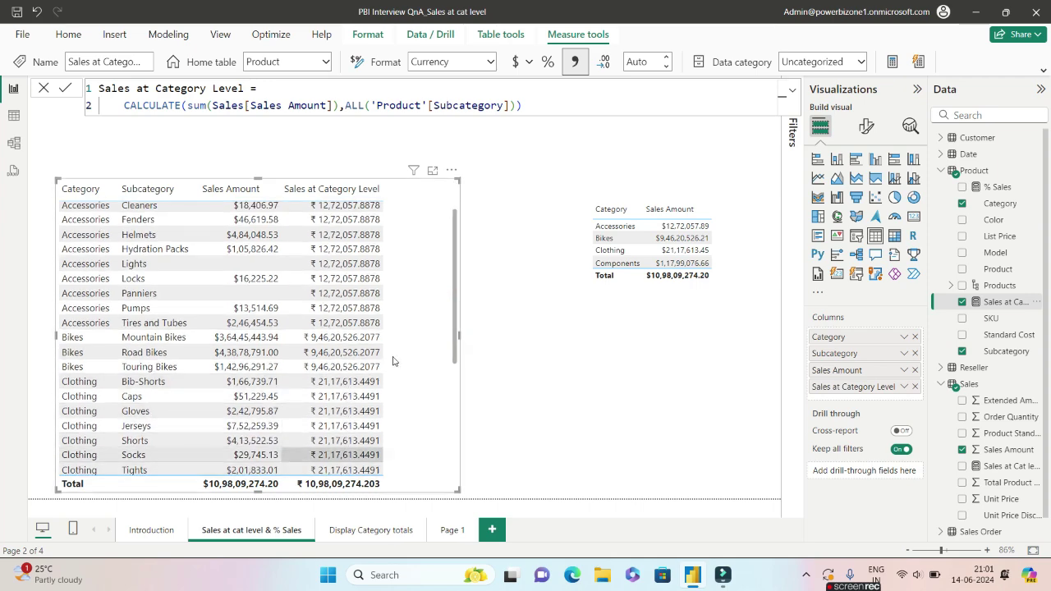
pyautogui.scroll(2, 456, 334)
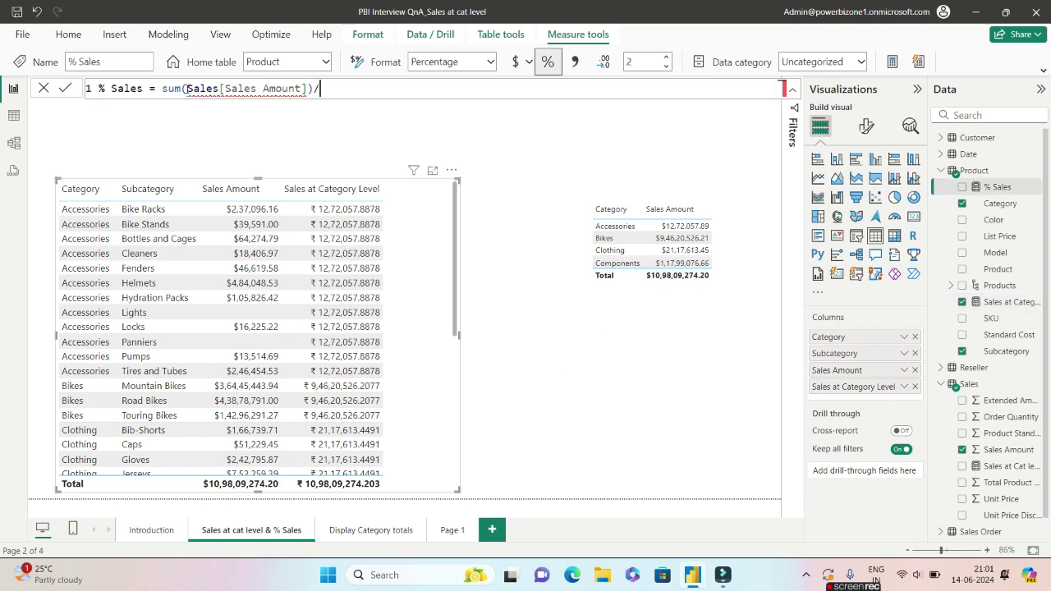
# Step: Complete % Sales as SUM(Sales[Sales Amount])/[Sales at Cat level] and commit it
pyautogui.moveTo(189, 88)
pyautogui.write('[Sales at Cat level]')
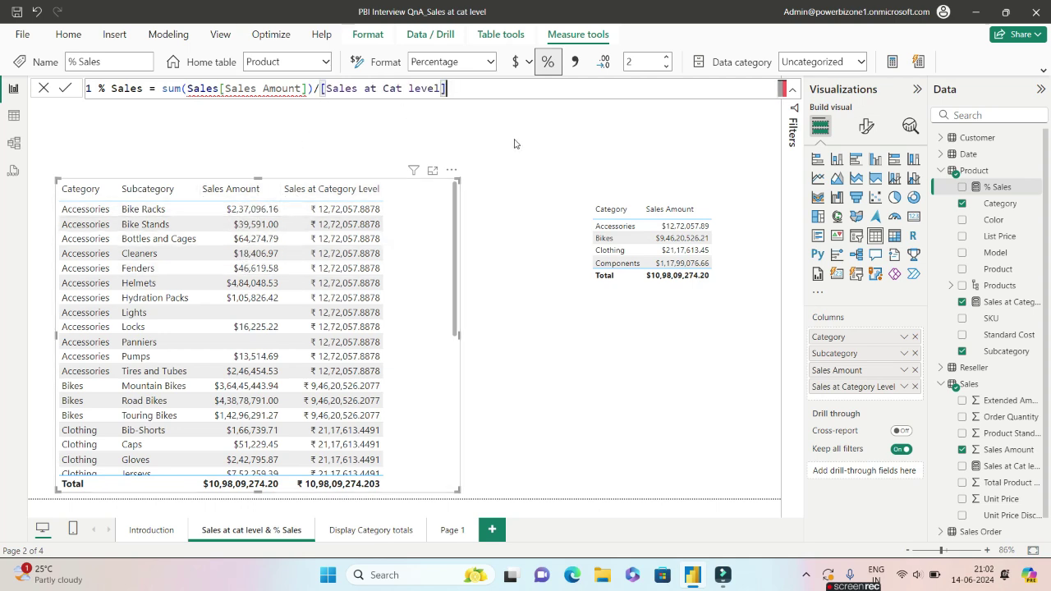
pyautogui.click(515, 143)
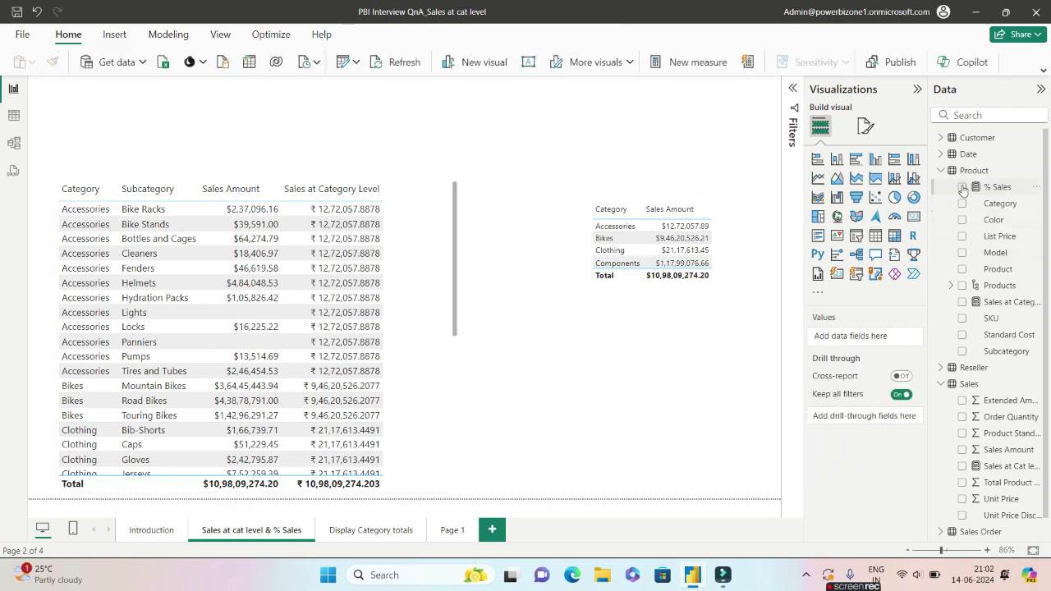
# Step: Add % Sales to the table, check Accessories alone, restore all categories, and move the table up
pyautogui.moveTo(963, 187); pyautogui.dragTo(403, 240)
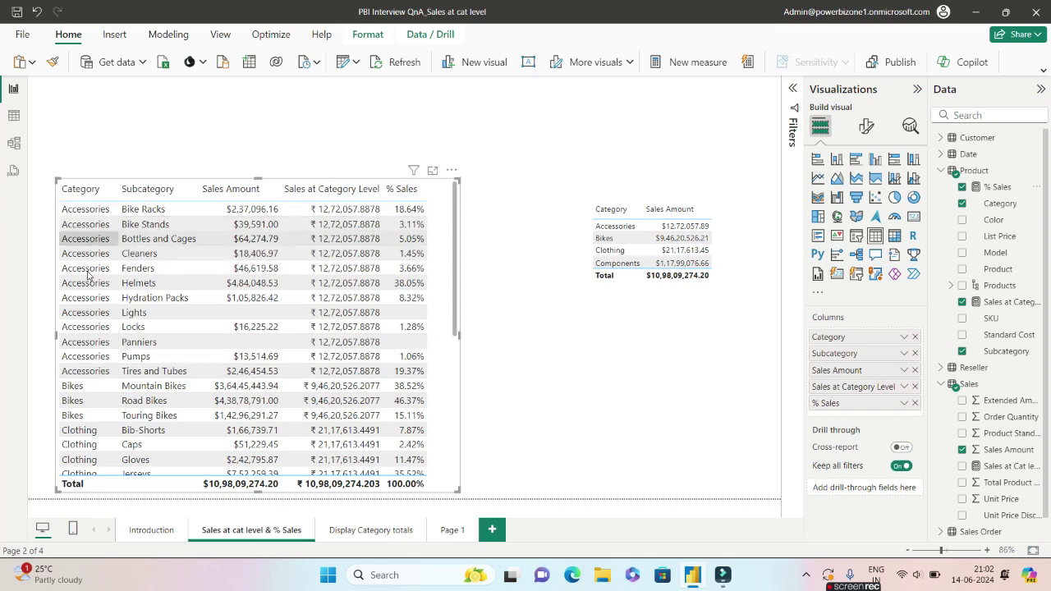
pyautogui.click(794, 88)
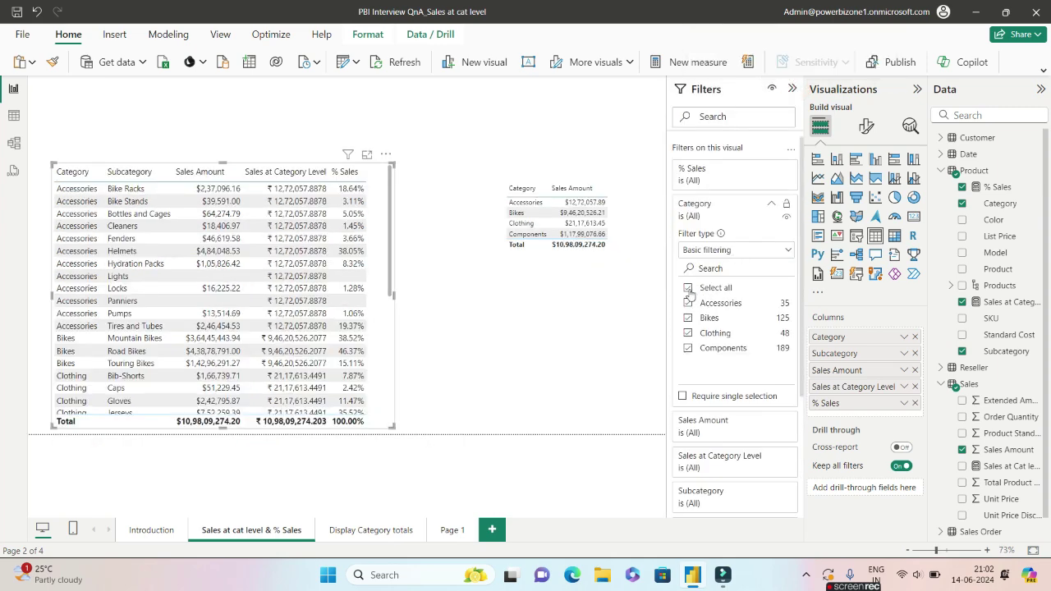
pyautogui.click(690, 303)
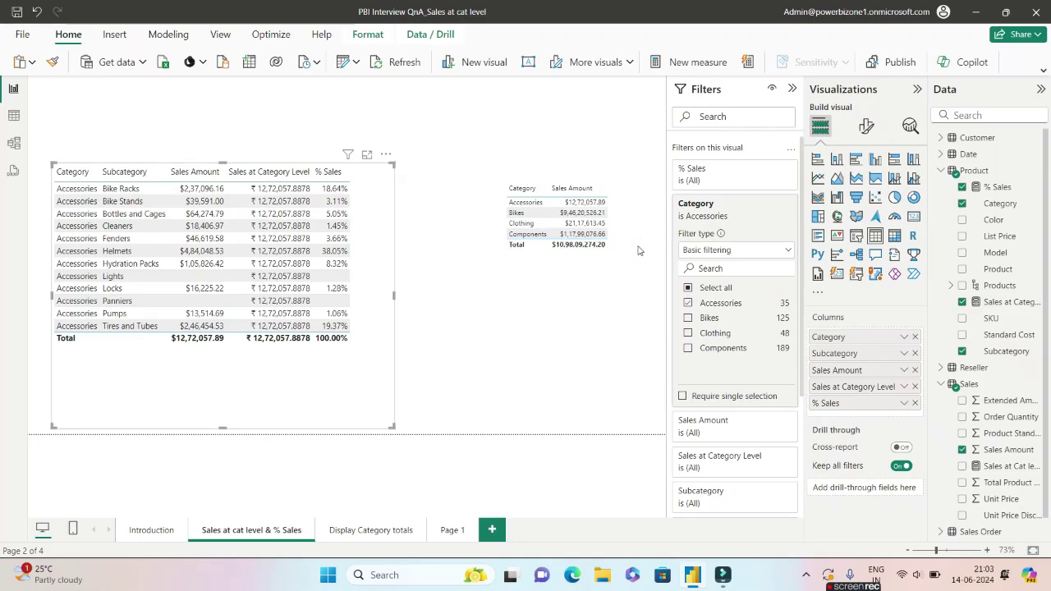
pyautogui.click(690, 289)
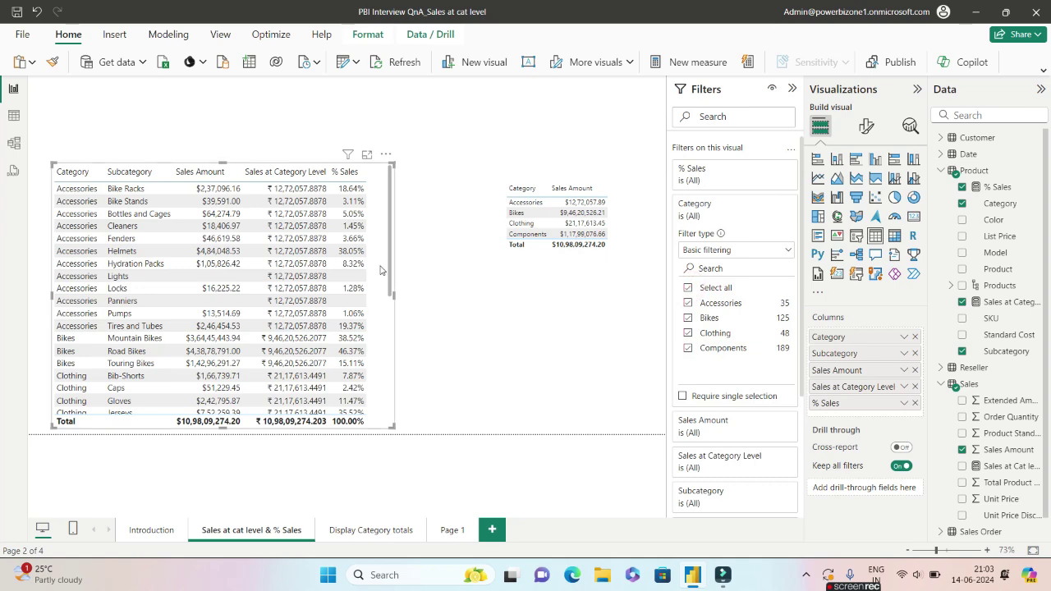
pyautogui.moveTo(380, 268); pyautogui.dragTo(378, 253)
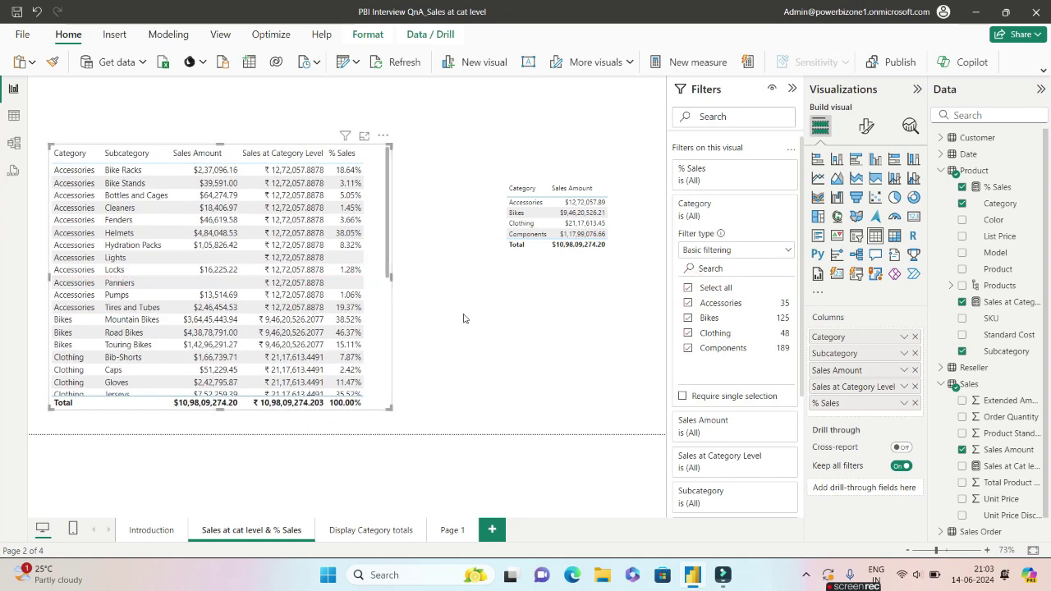
pyautogui.click(406, 279)
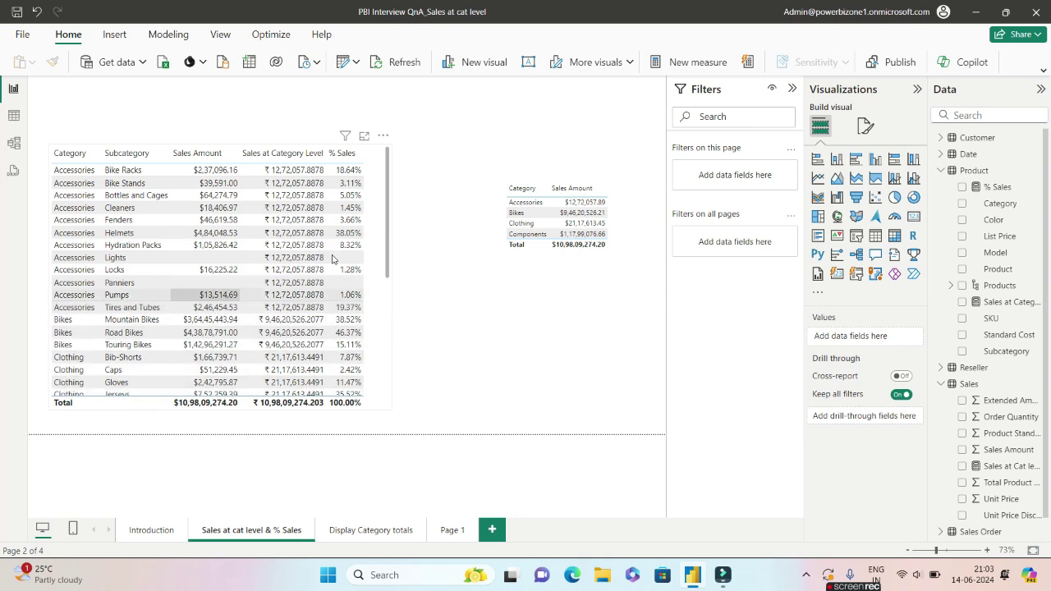
pyautogui.click(388, 245)
pyautogui.moveTo(388, 244); pyautogui.dragTo(394, 223)
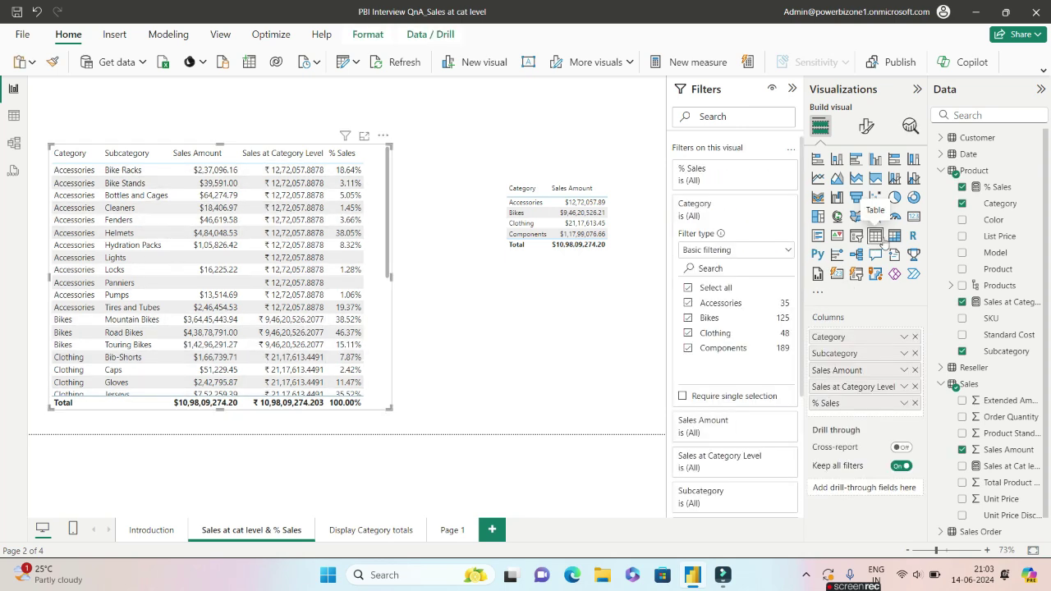
# Step: Go to the Display Category totals page and focus on the category matrix
pyautogui.click(361, 529)
pyautogui.click(380, 227)
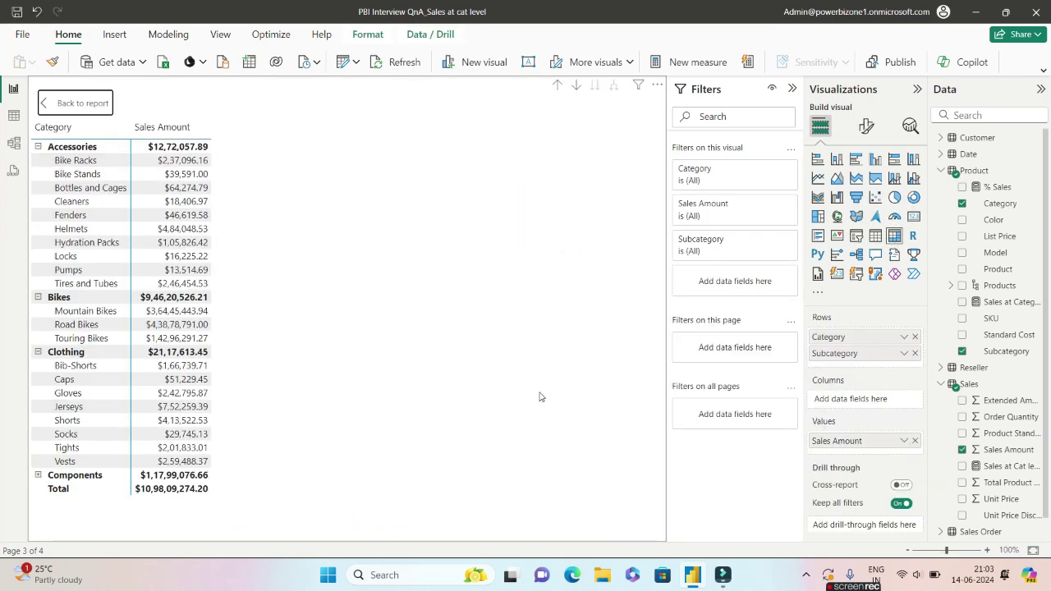
pyautogui.moveTo(831, 337); pyautogui.dragTo(828, 343)
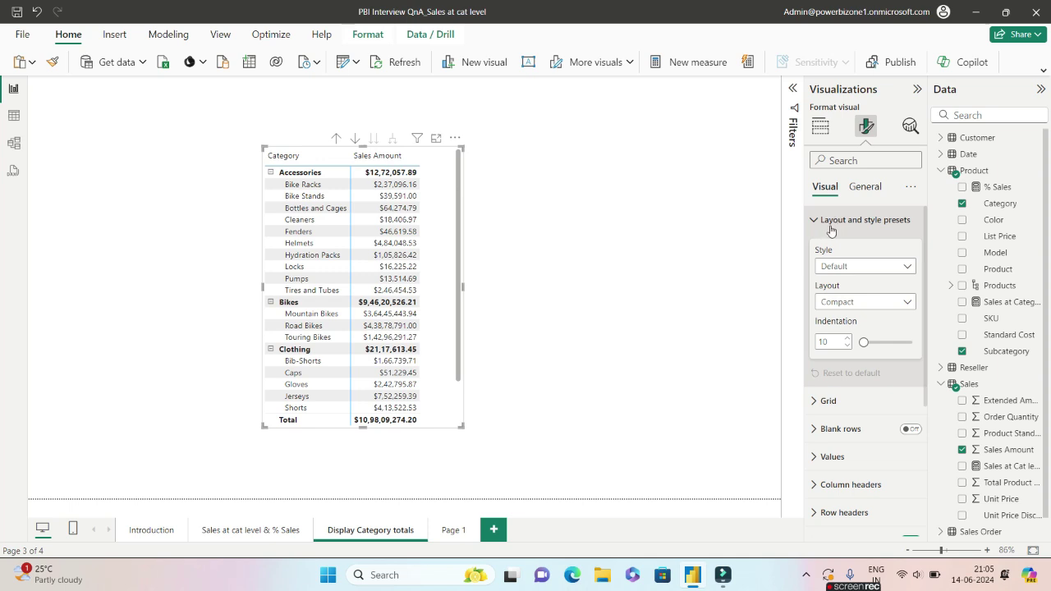
# Step: Set the matrix Layout preset to Tabular
pyautogui.click(839, 304)
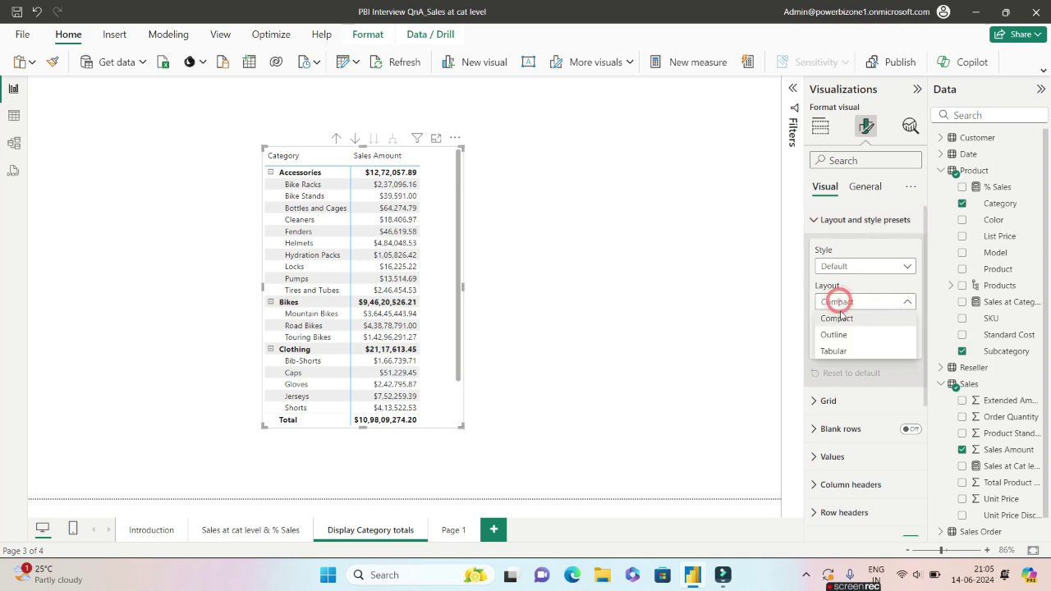
pyautogui.click(835, 351)
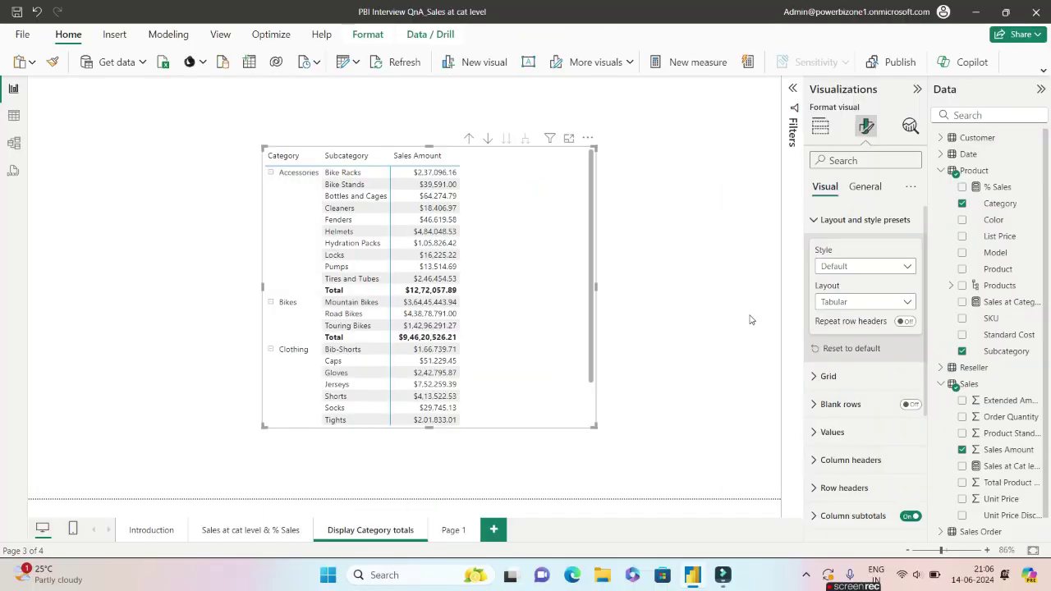
# Step: Turn on Repeat row headers and Blank rows for the matrix
pyautogui.click(915, 325)
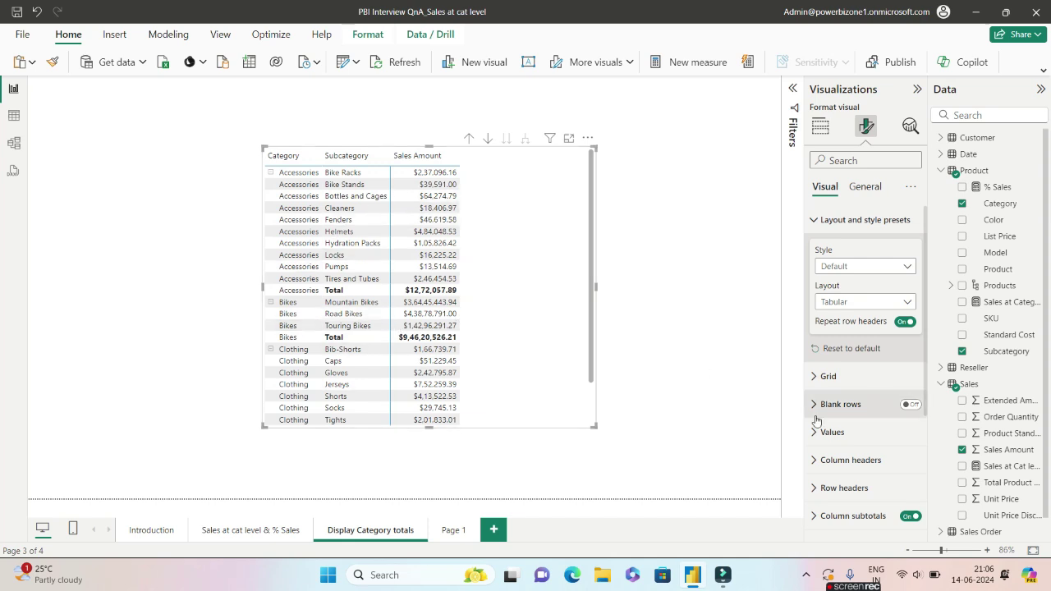
pyautogui.click(914, 405)
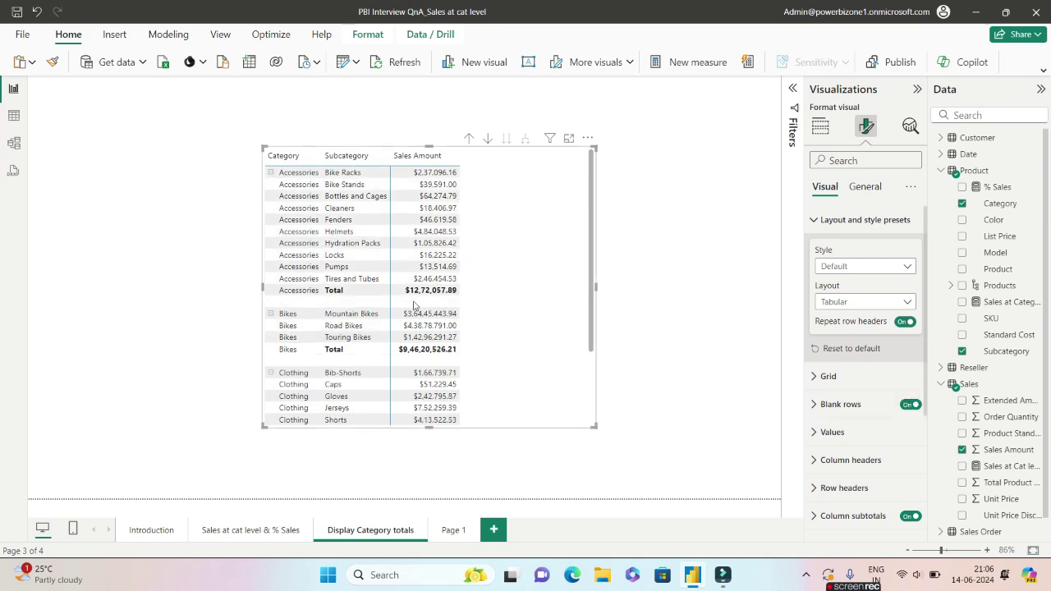